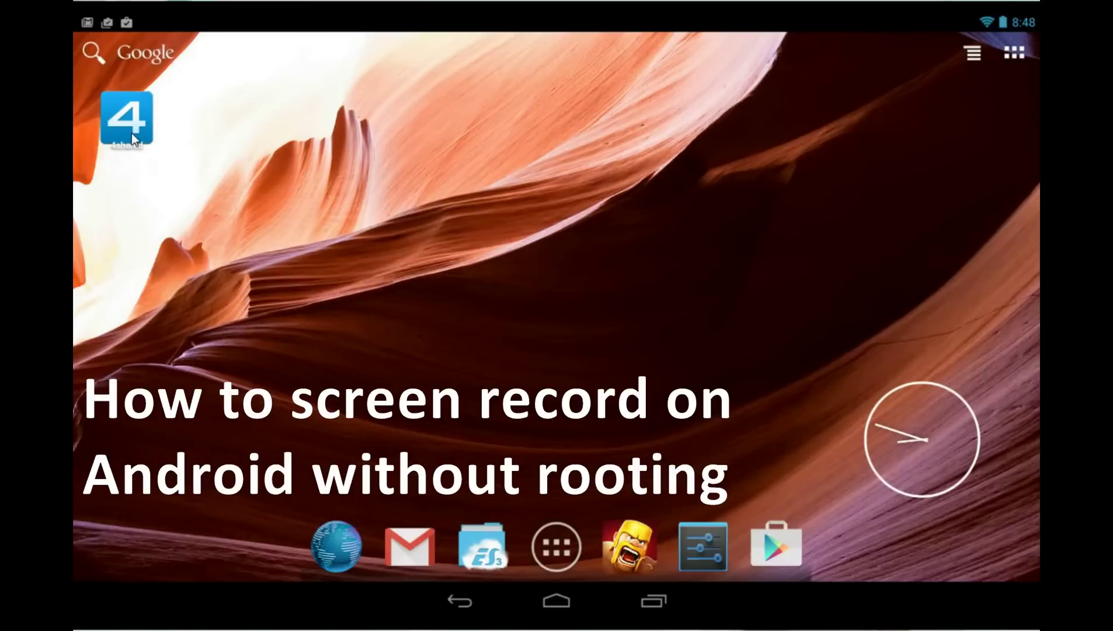
# - Launch the 4shared app from the Android home screen
pyautogui.click(131, 128)
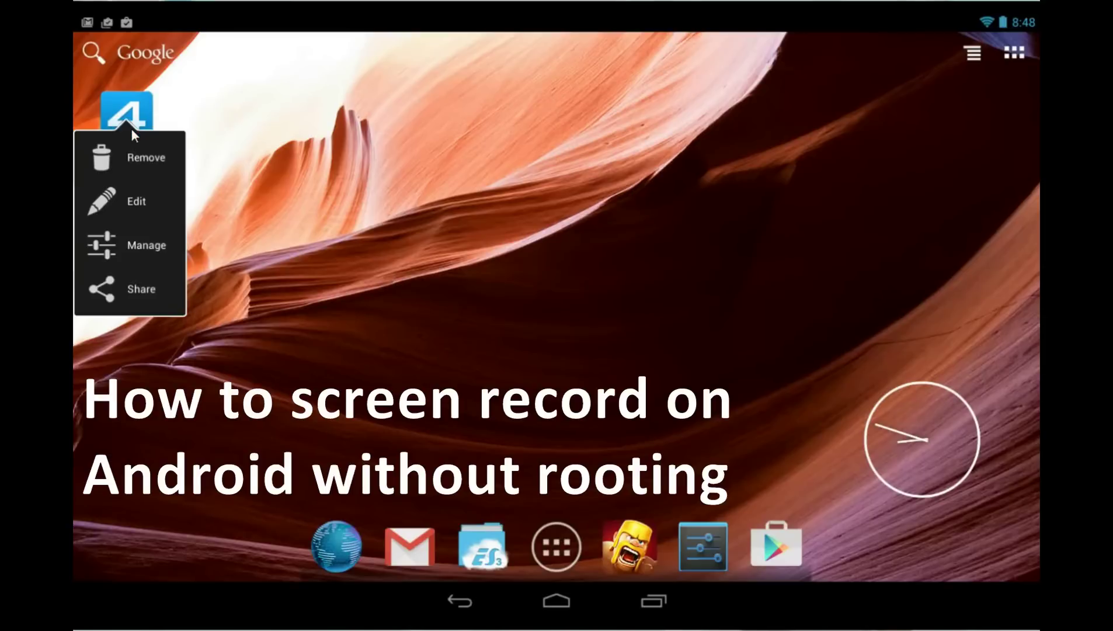
pyautogui.click(135, 120)
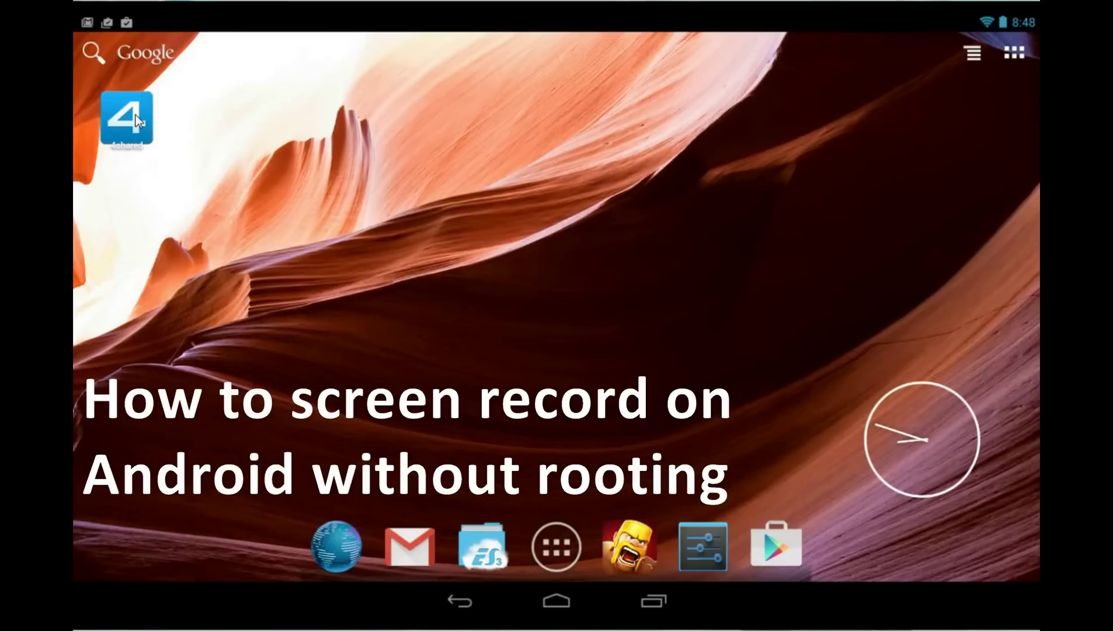
pyautogui.click(123, 138)
pyautogui.click(122, 137)
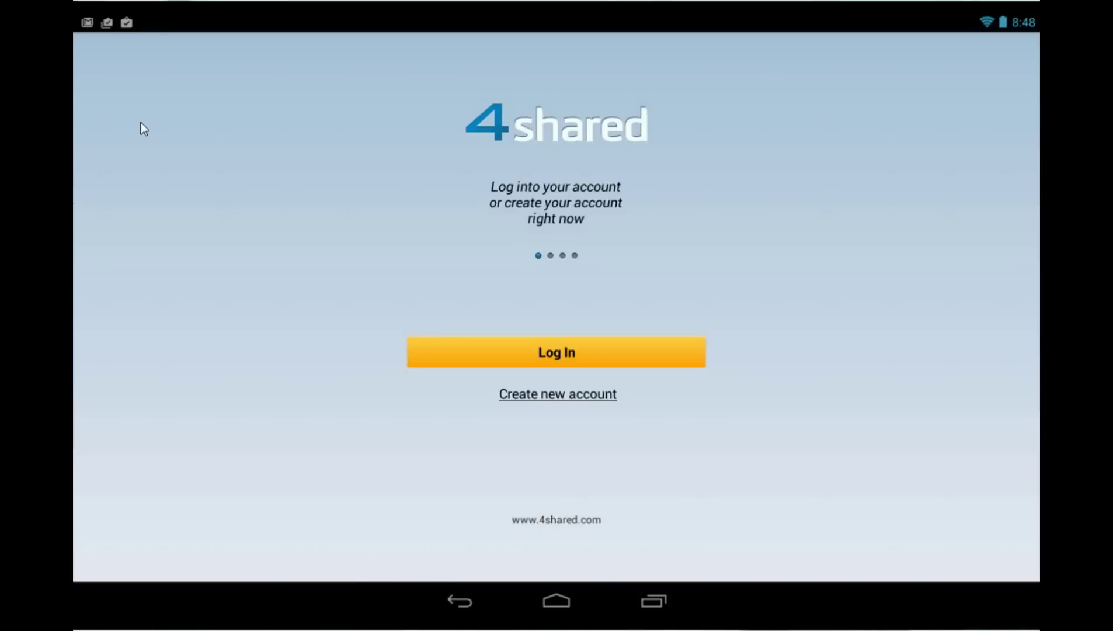
# - Log in to 4shared with the account username and password
pyautogui.click(576, 351)
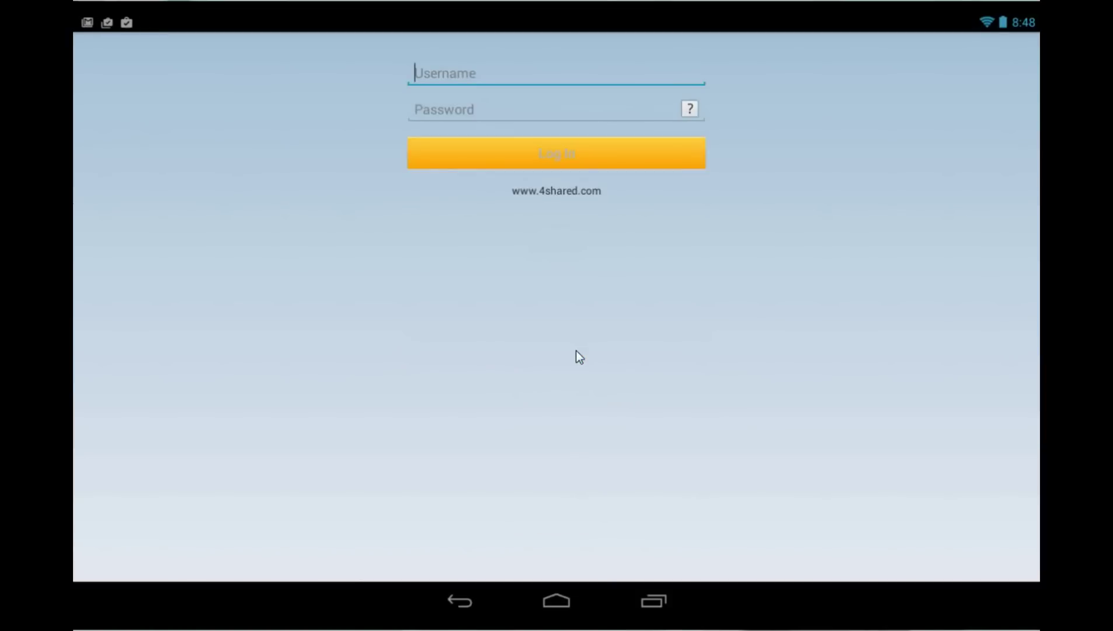
pyautogui.write('tarantula3')
pyautogui.press('Tab')
pyautogui.write('*********')
pyautogui.press('Tab')
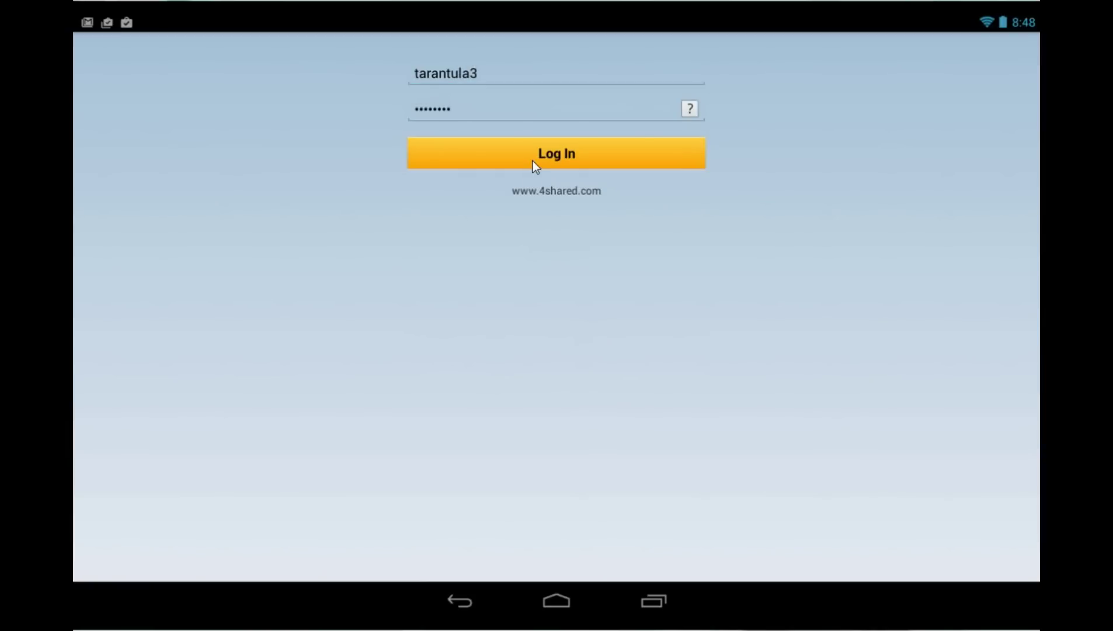
pyautogui.click(532, 161)
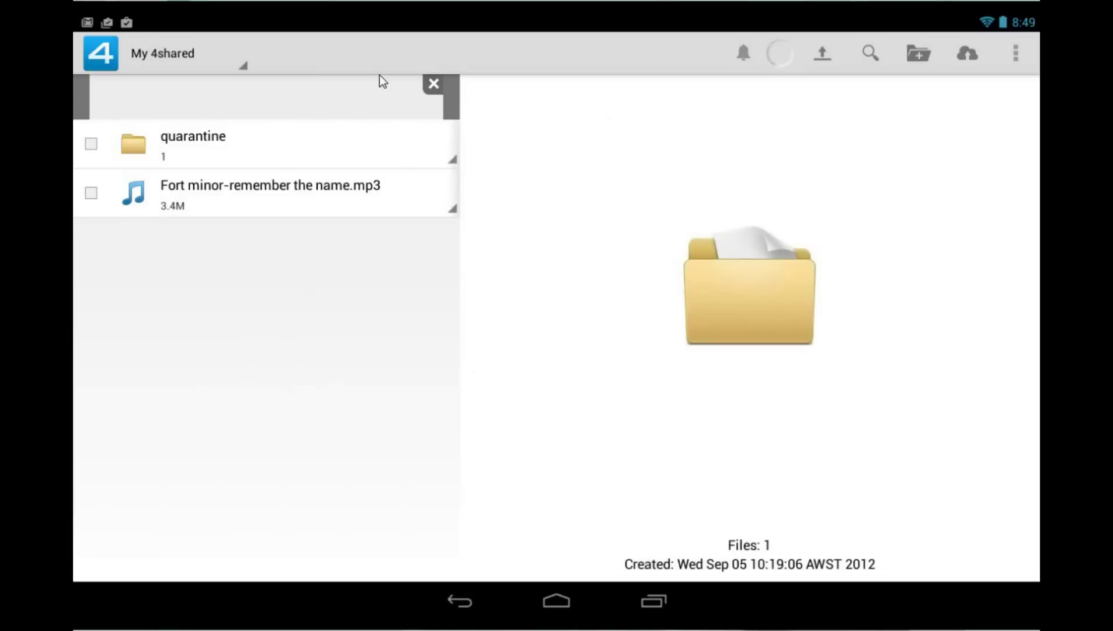
# - Search public files for 'recordable' and open the Recordable_3.2.2.apk page
pyautogui.click(870, 52)
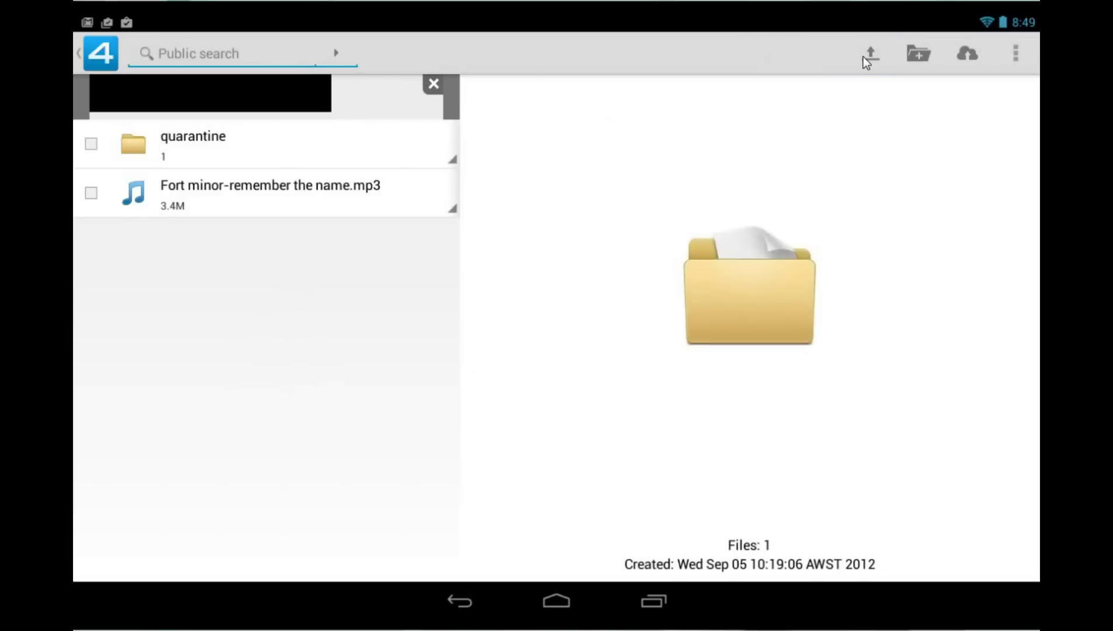
pyautogui.write('recordable')
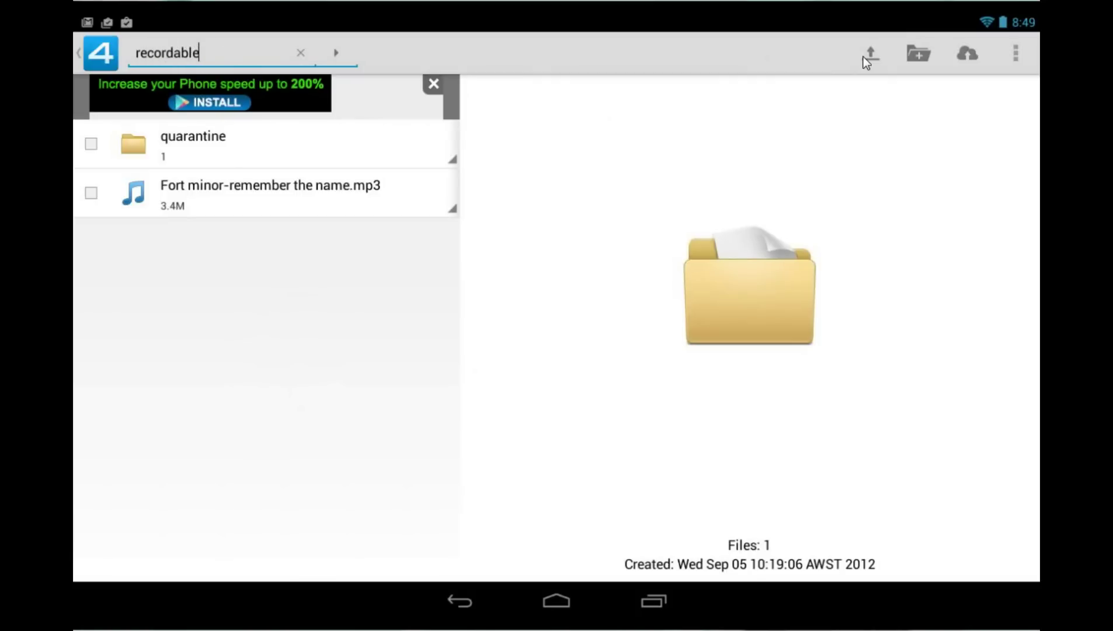
pyautogui.click(864, 56)
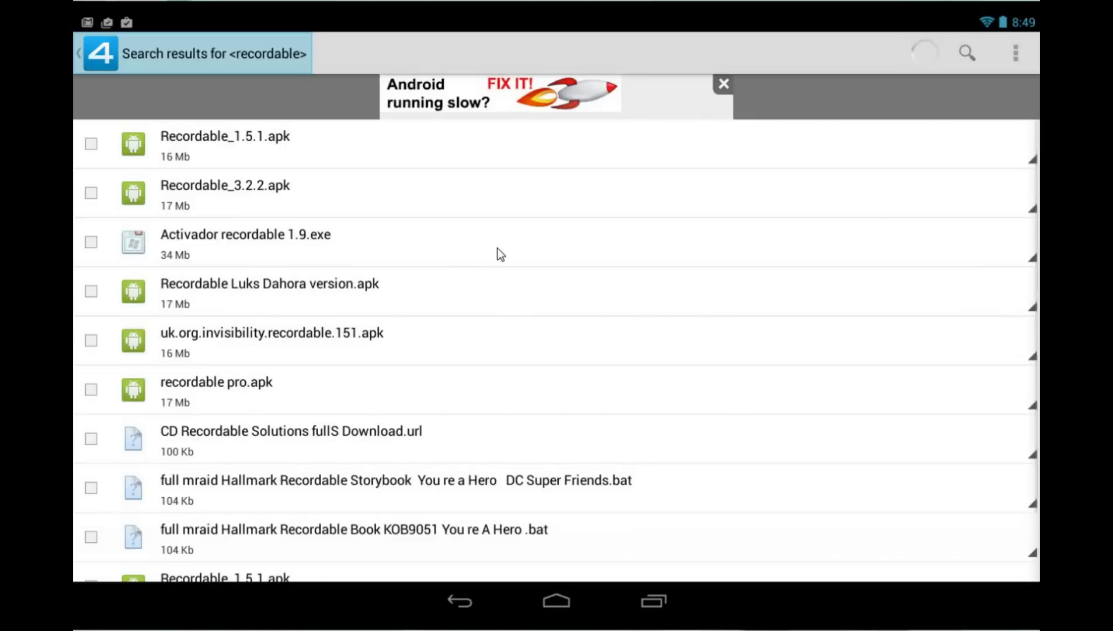
pyautogui.click(228, 192)
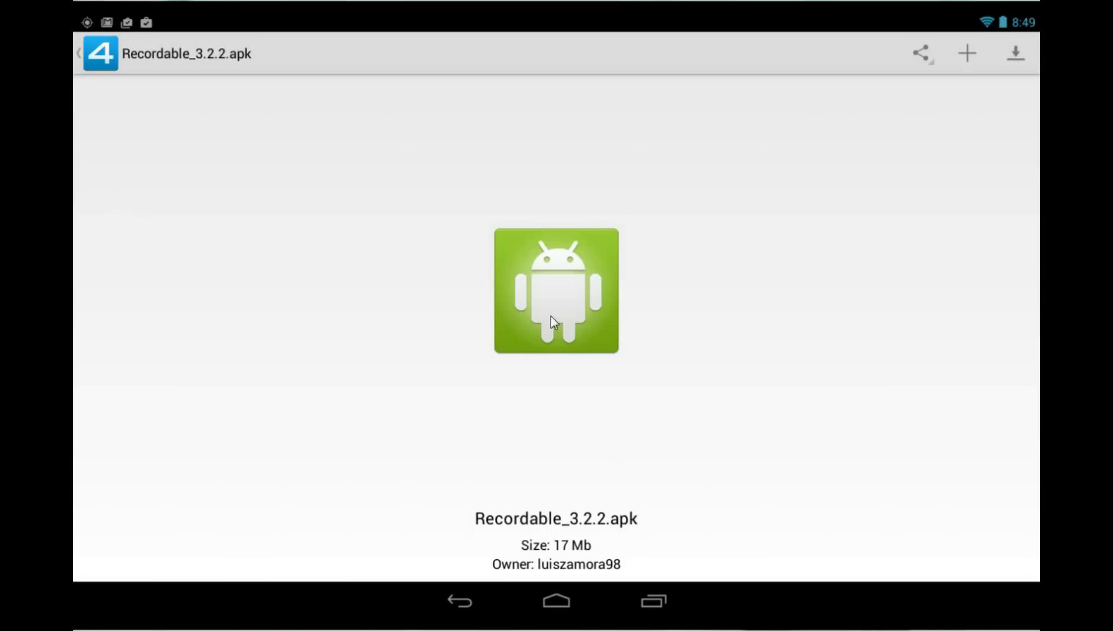
# - Download Recordable_3.2.2.apk to the Download folder
pyautogui.click(555, 298)
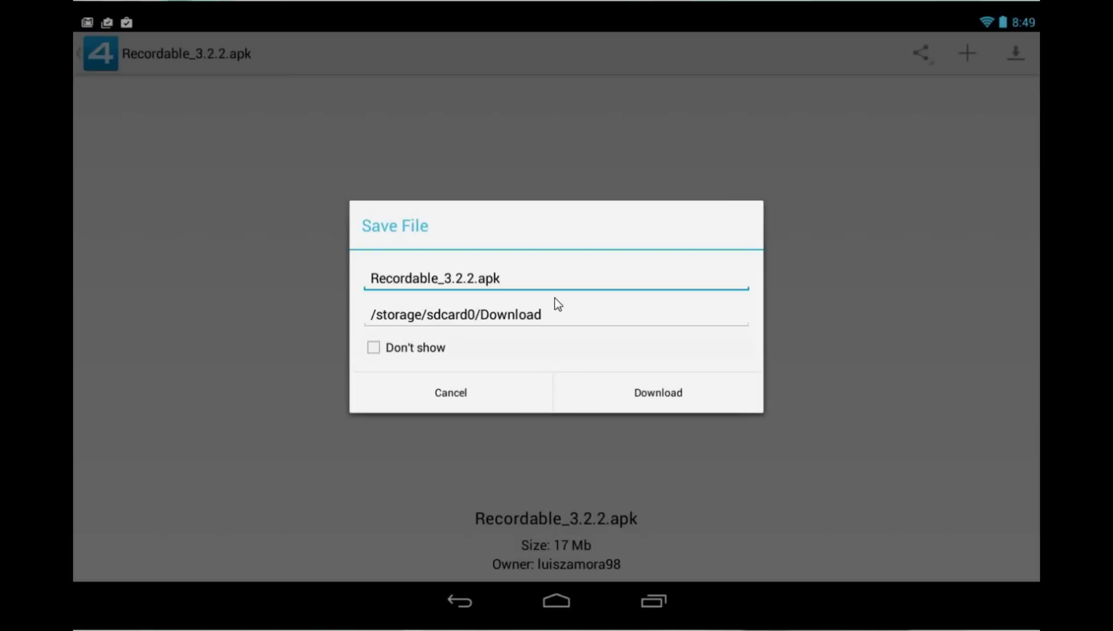
pyautogui.click(674, 394)
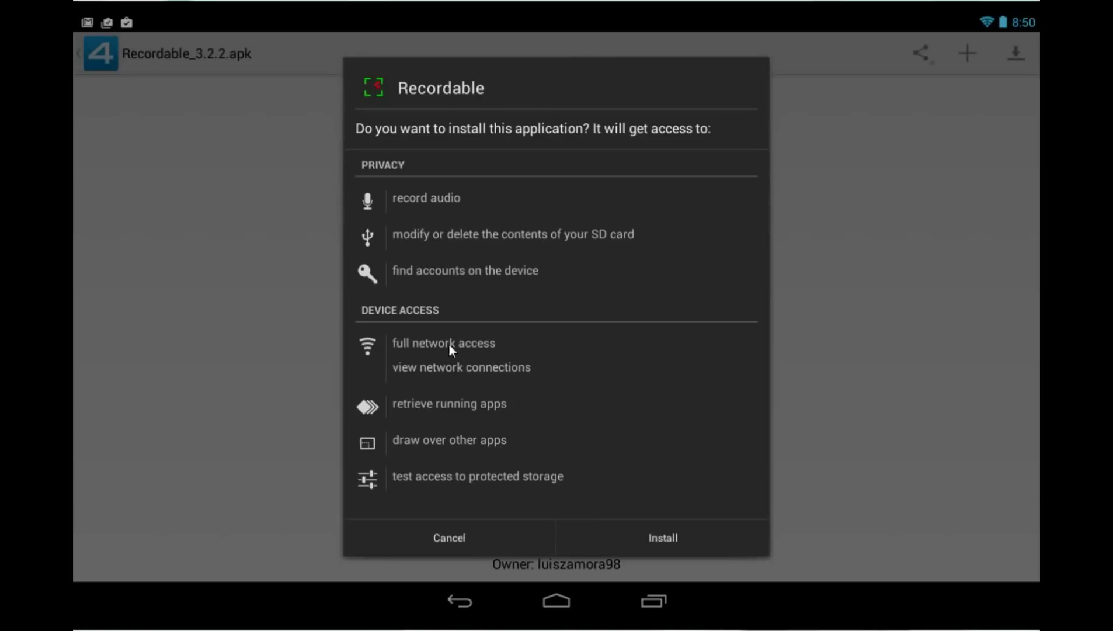
# - Install Recordable, open it, and accept the setup guide introduction
pyautogui.click(680, 537)
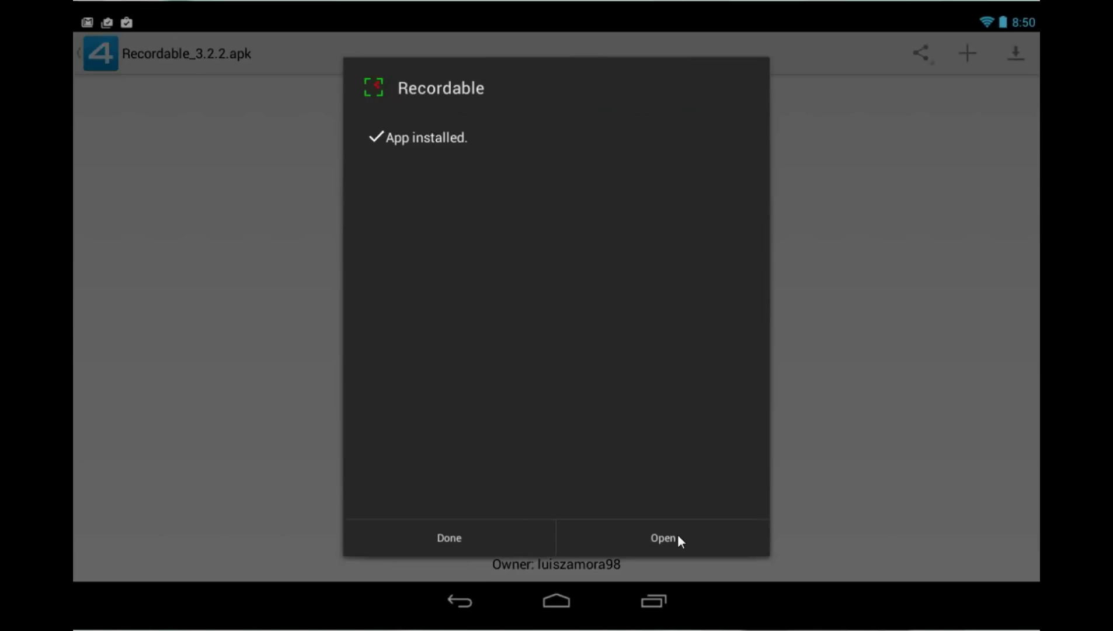
pyautogui.click(678, 539)
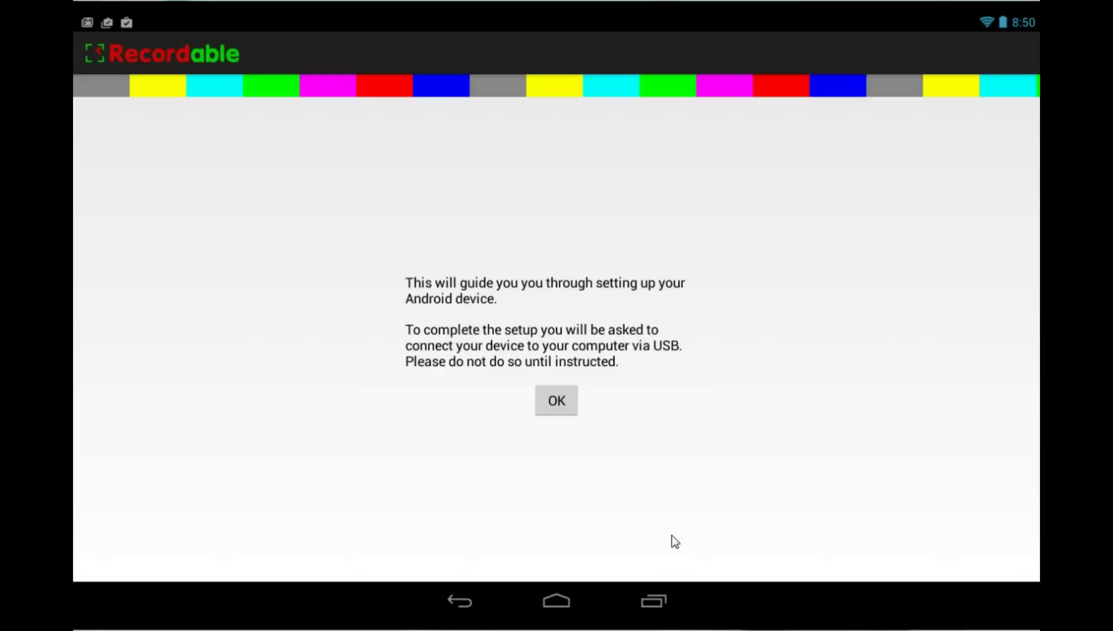
pyautogui.click(561, 402)
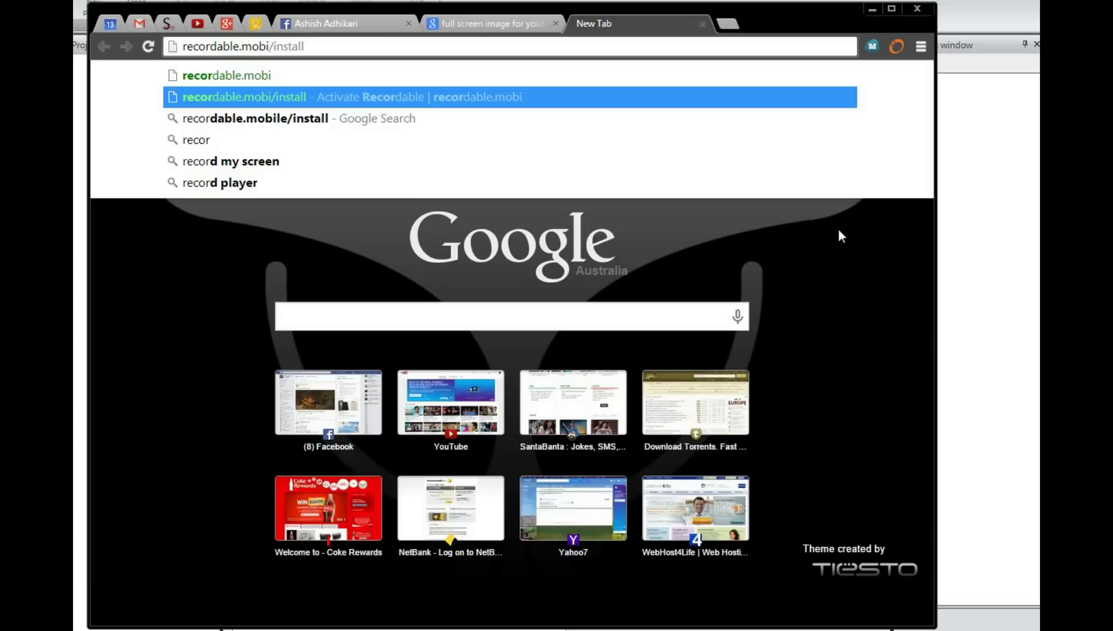
# - Load recordable.mobi/install and download the RecordableActivator
pyautogui.press('Return')
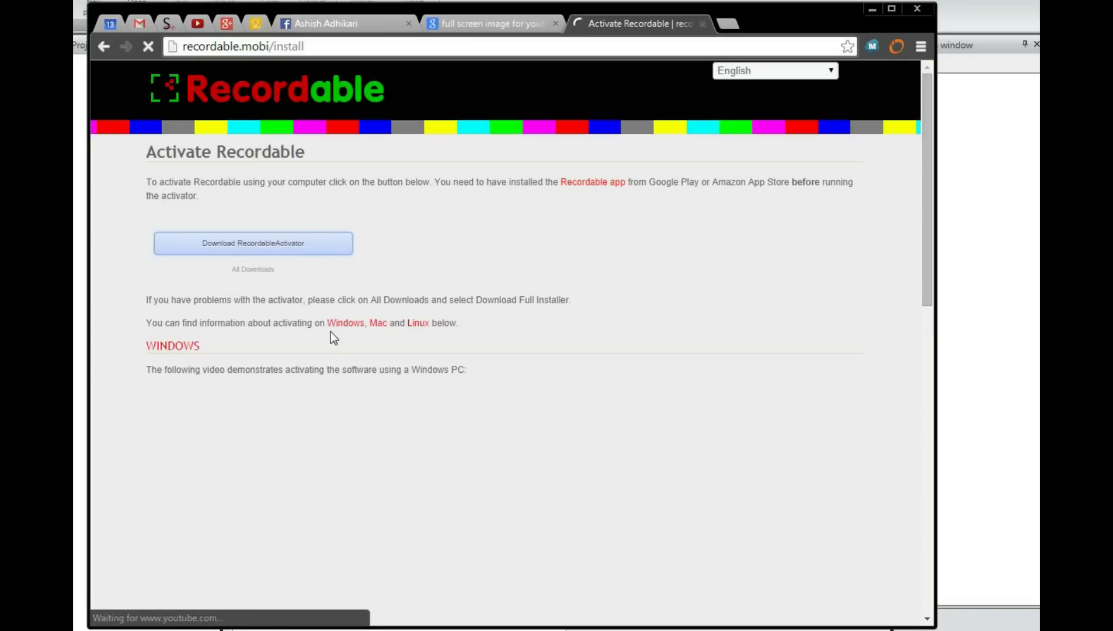
pyautogui.click(309, 244)
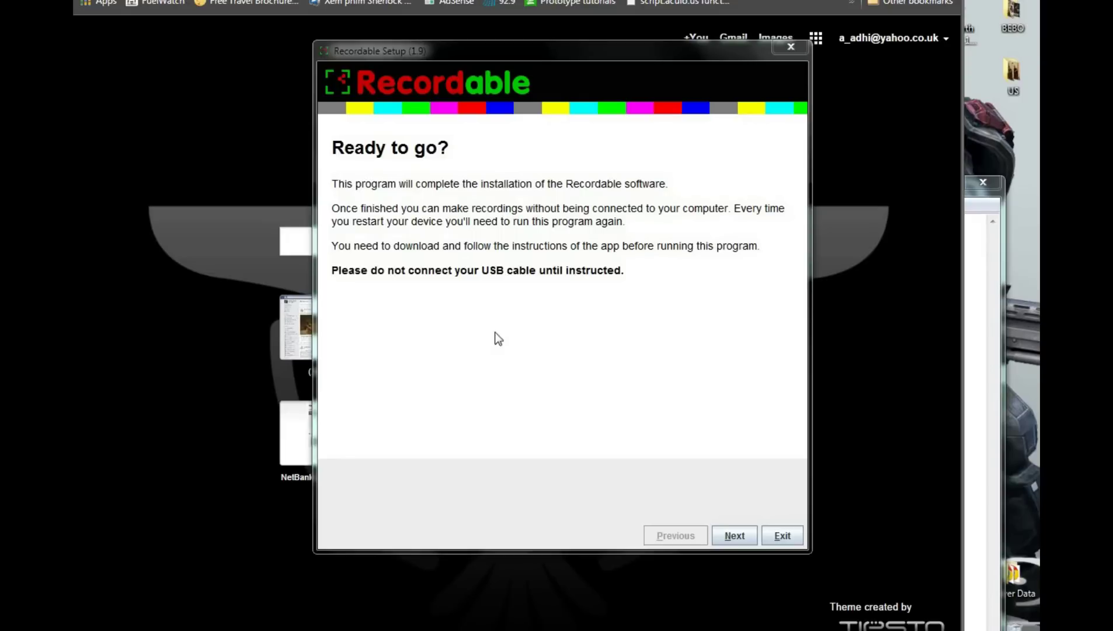
# - Install the Universal USB driver for Android and proceed to device connection
pyautogui.click(739, 539)
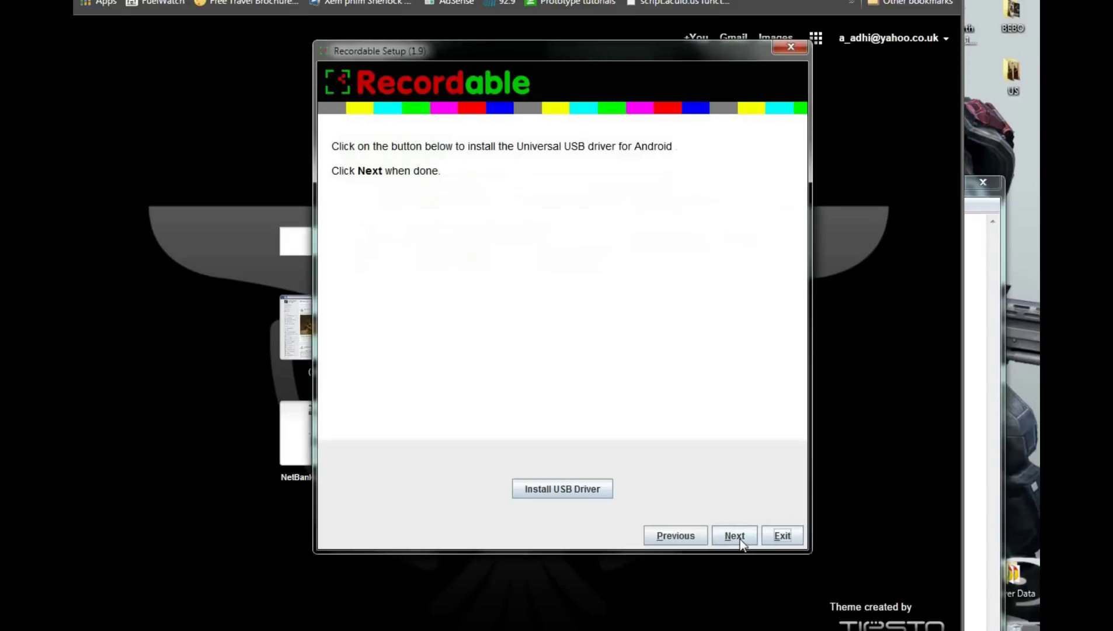
pyautogui.click(546, 490)
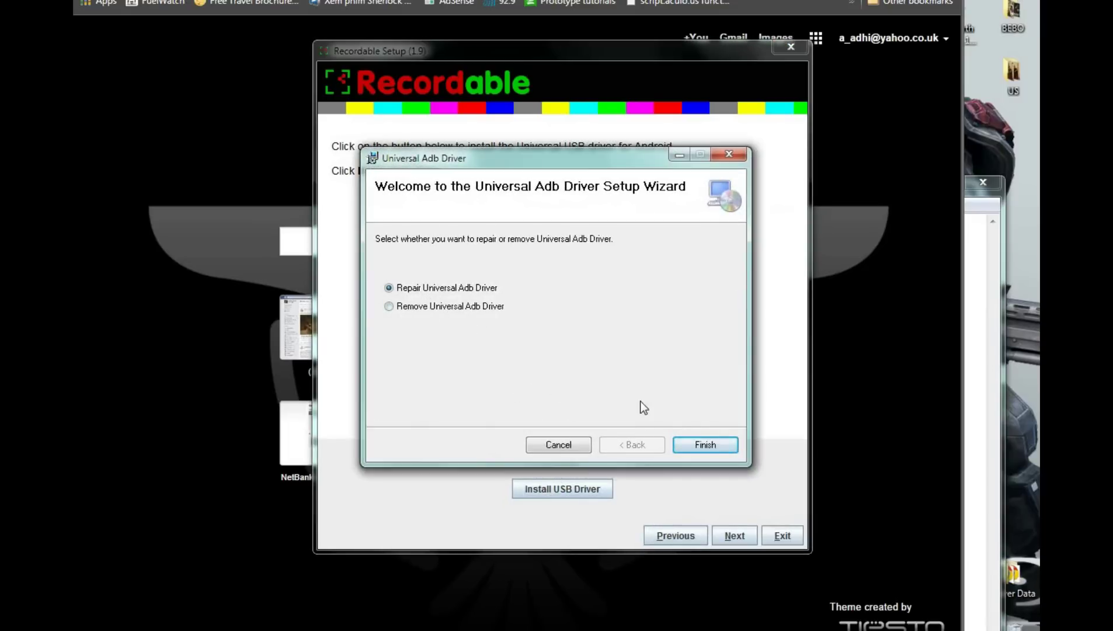
pyautogui.click(708, 446)
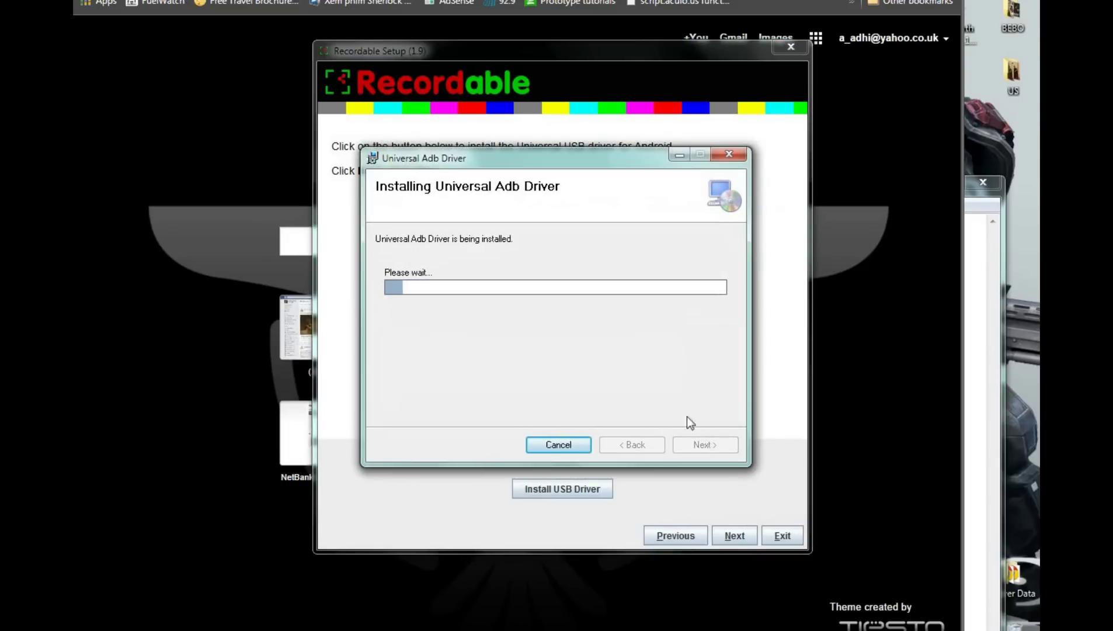
pyautogui.click(706, 445)
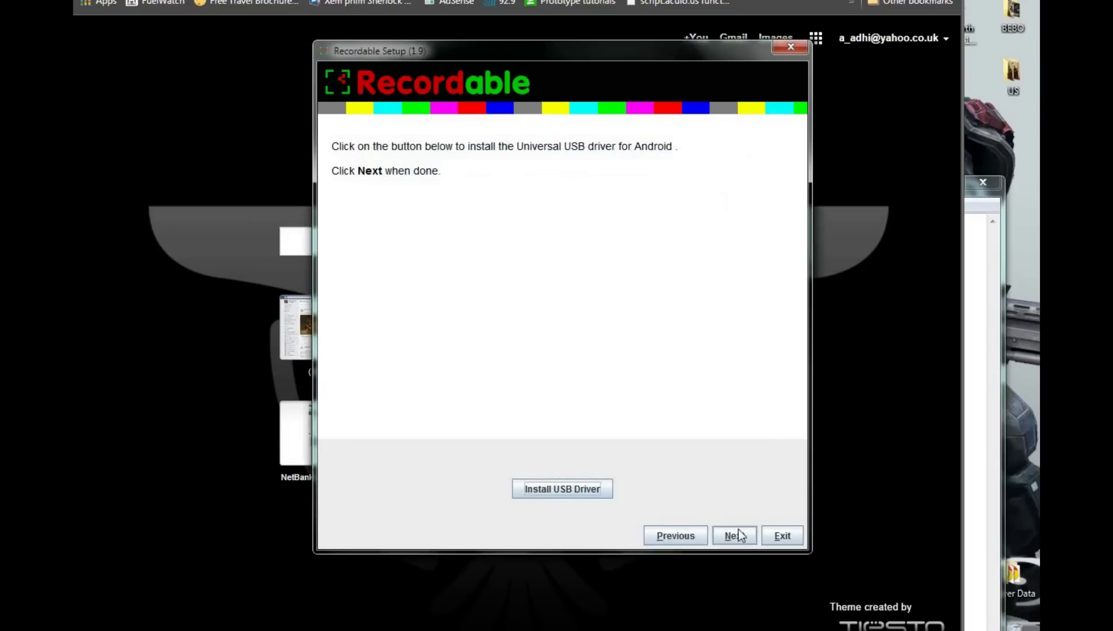
pyautogui.click(735, 536)
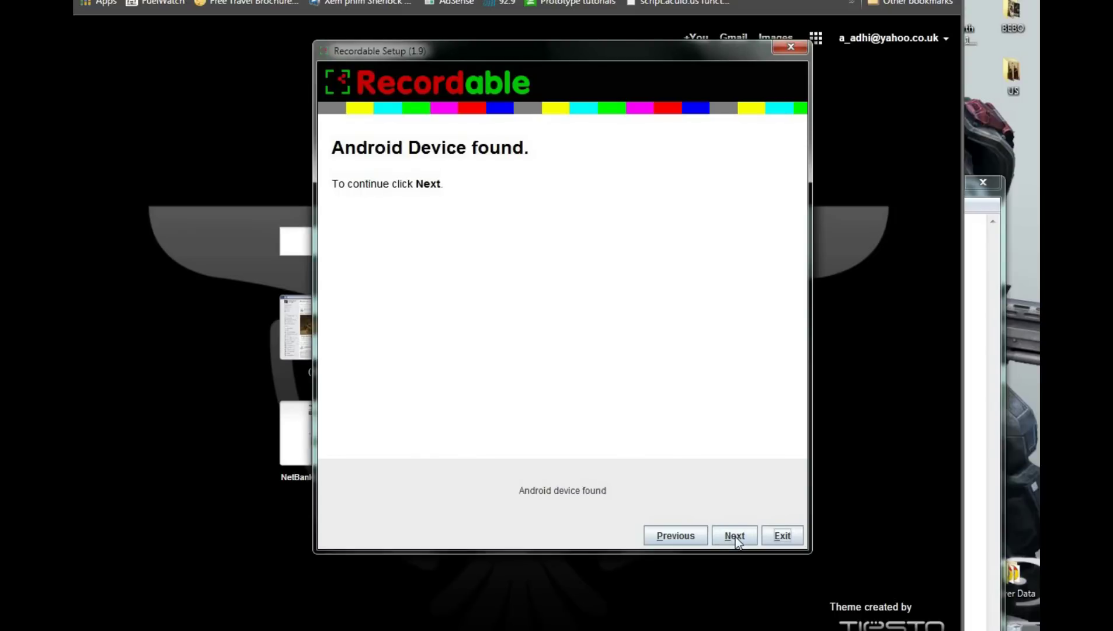
# - Run the Recordable installation onto the detected Android phone
pyautogui.click(734, 537)
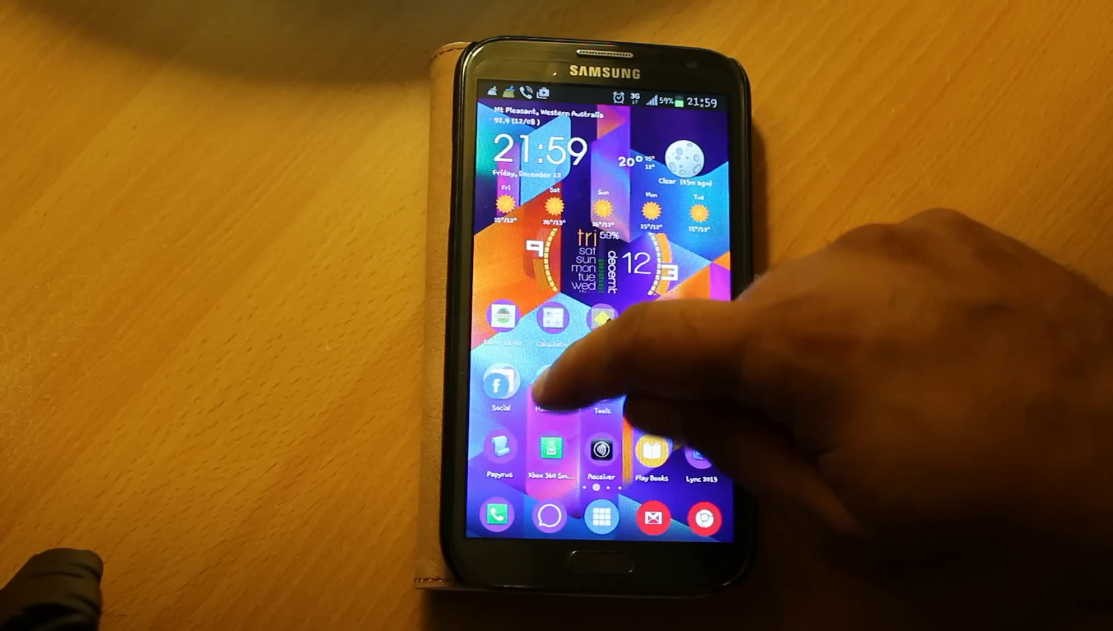
# - Launch Recordable from the Tools folder and start a new screen recording
pyautogui.click(551, 387)
pyautogui.click(684, 564)
pyautogui.click(597, 389)
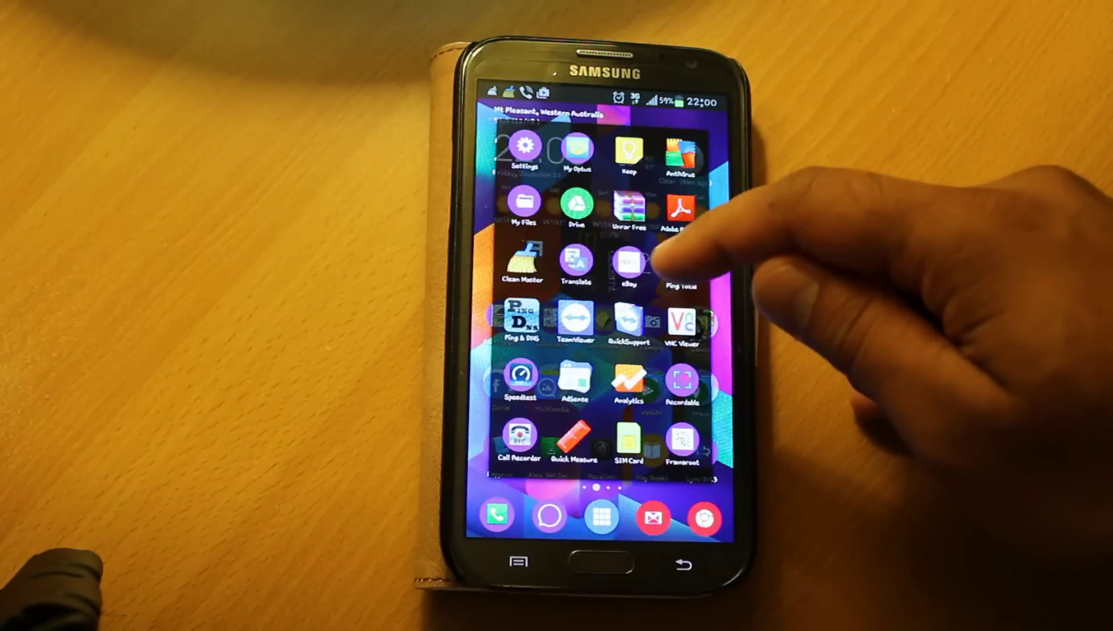
pyautogui.moveTo(634, 460); pyautogui.dragTo(616, 248)
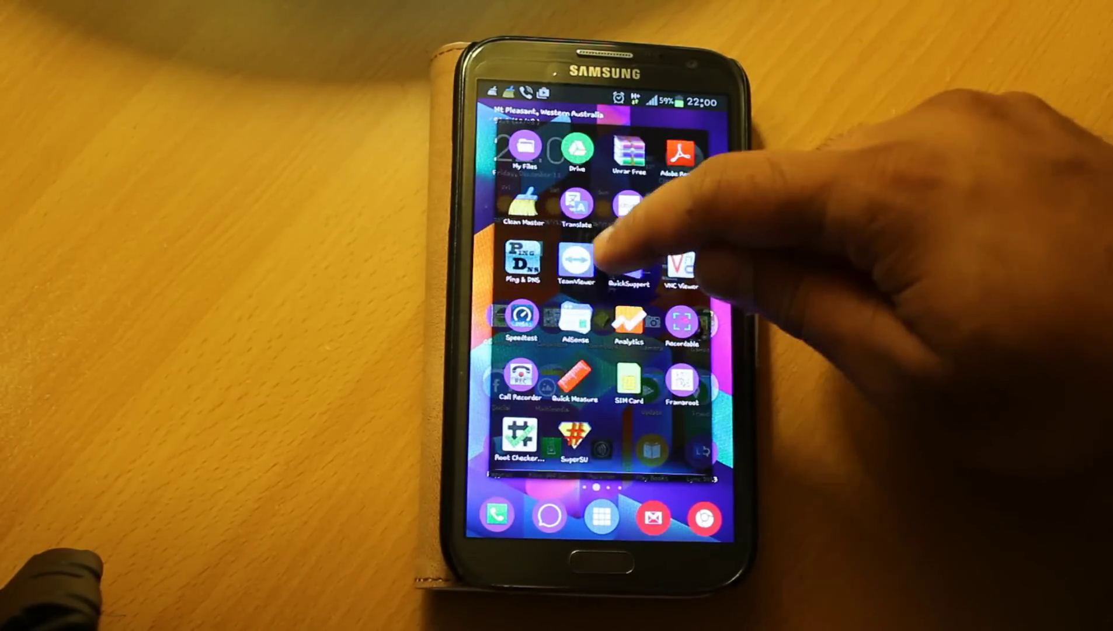
pyautogui.click(678, 320)
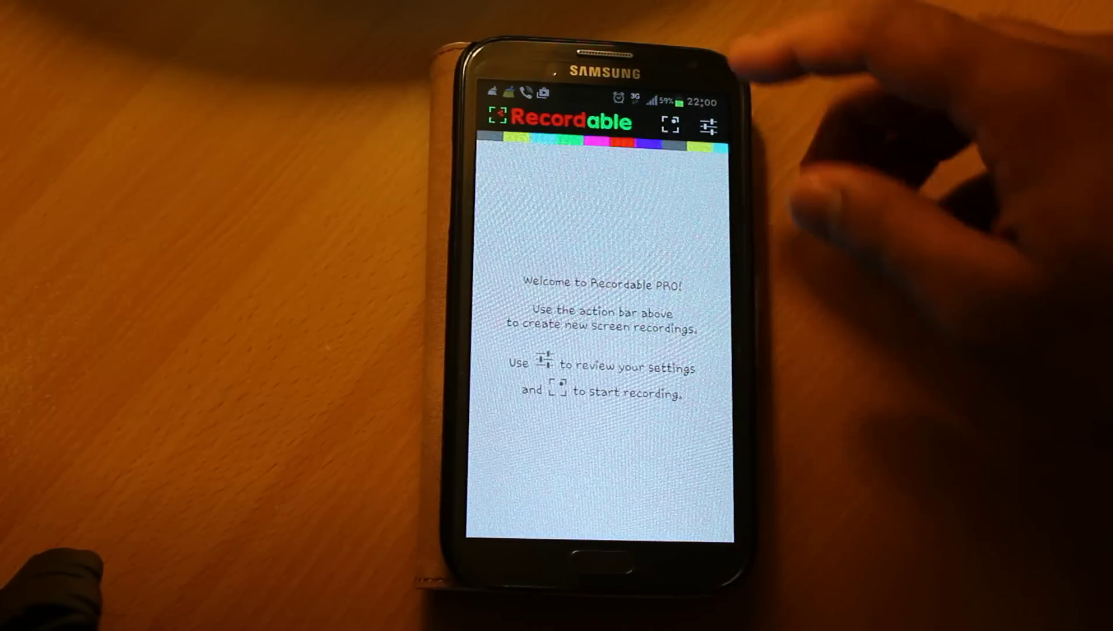
pyautogui.click(670, 123)
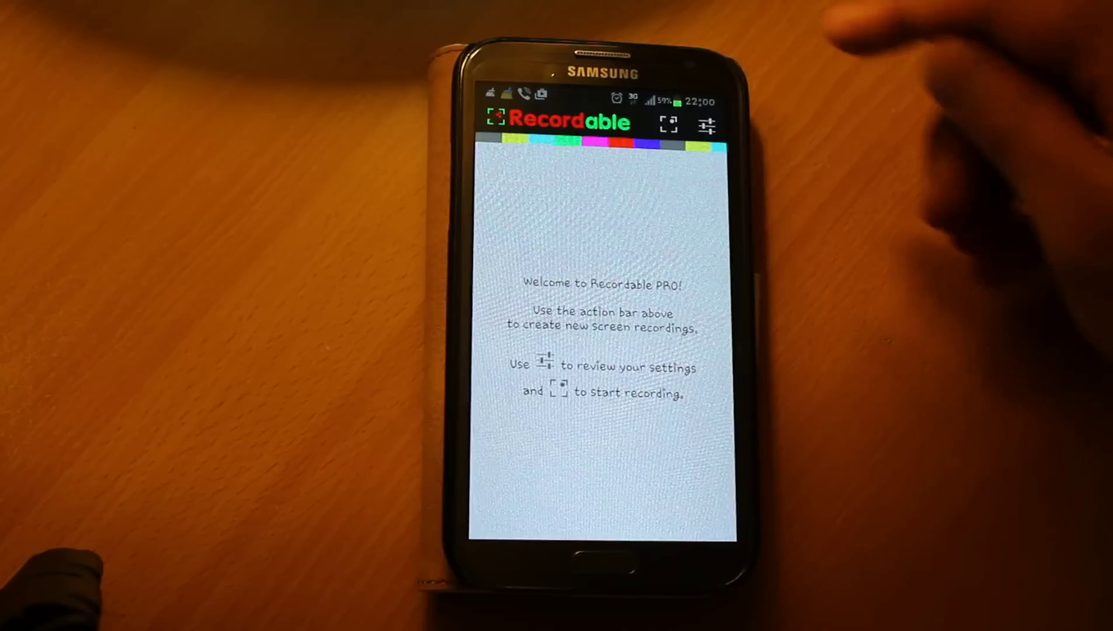